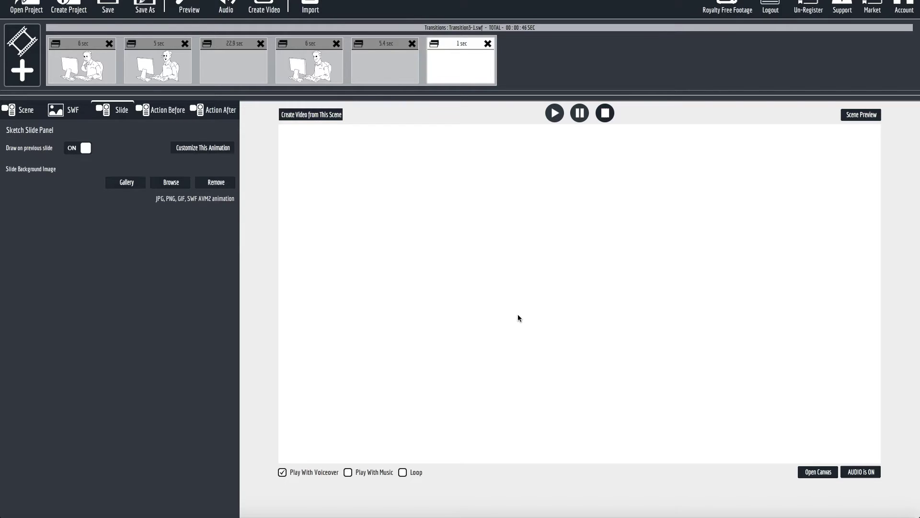
- Select the first 6 sec slide to play its man-at-computer sketch in the preview
click(98, 69)
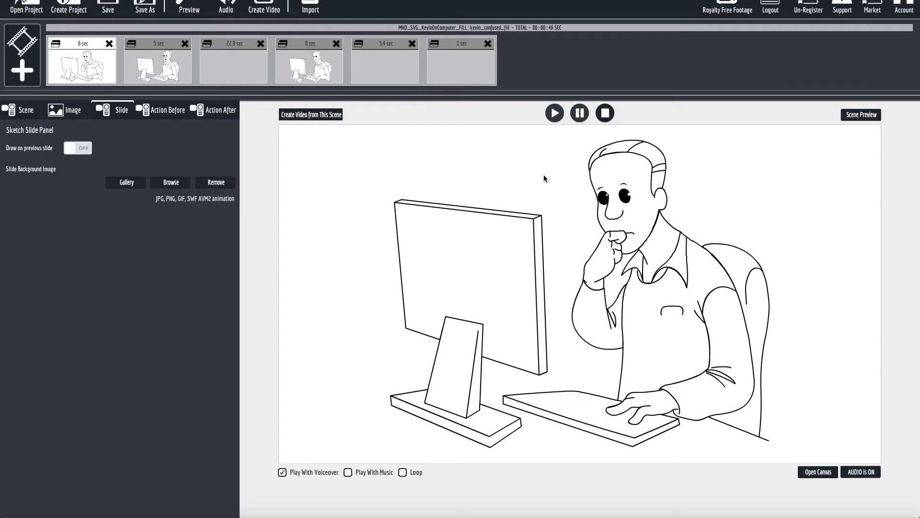
click(93, 73)
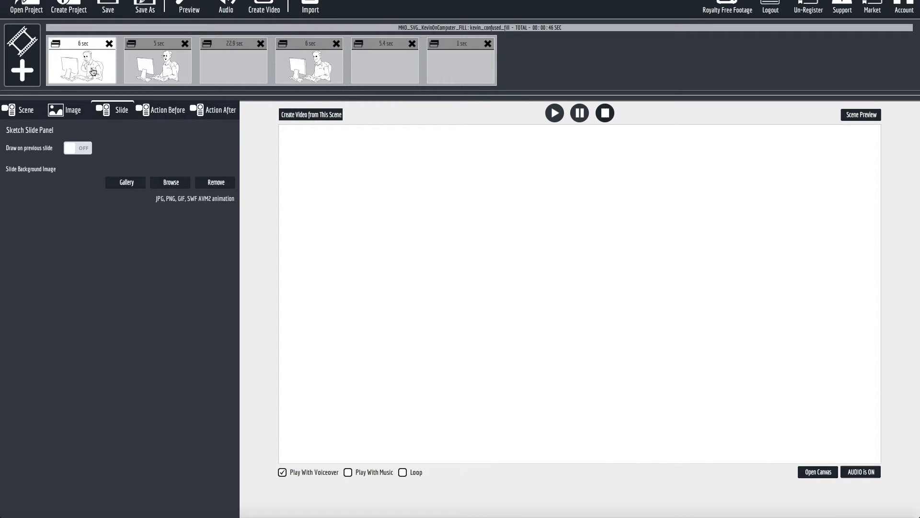
click(155, 70)
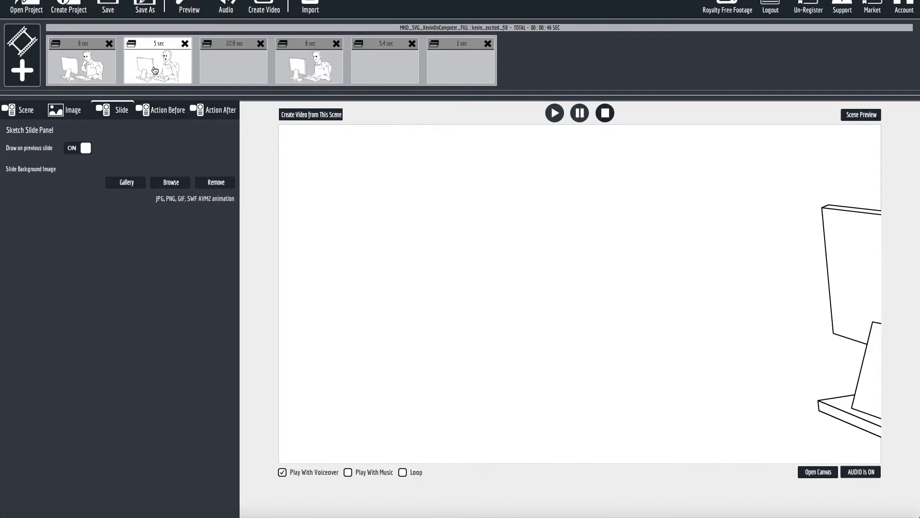
click(214, 70)
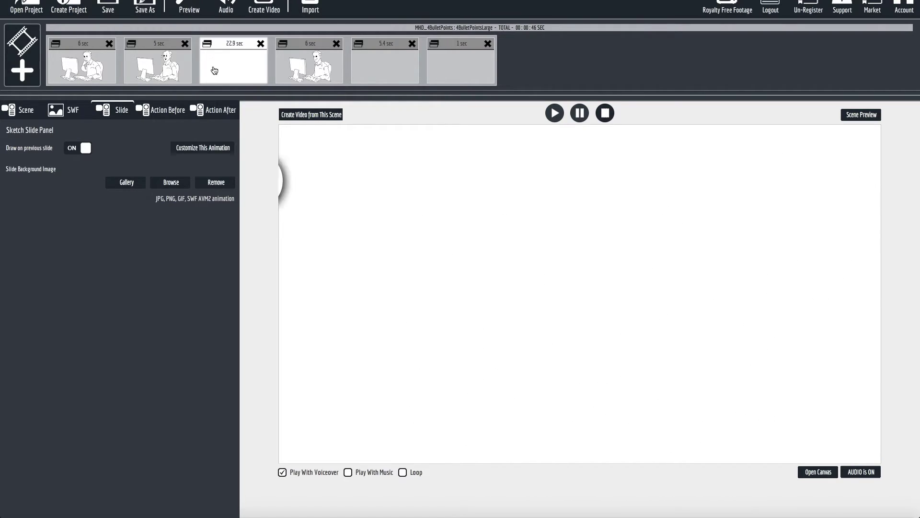
click(310, 76)
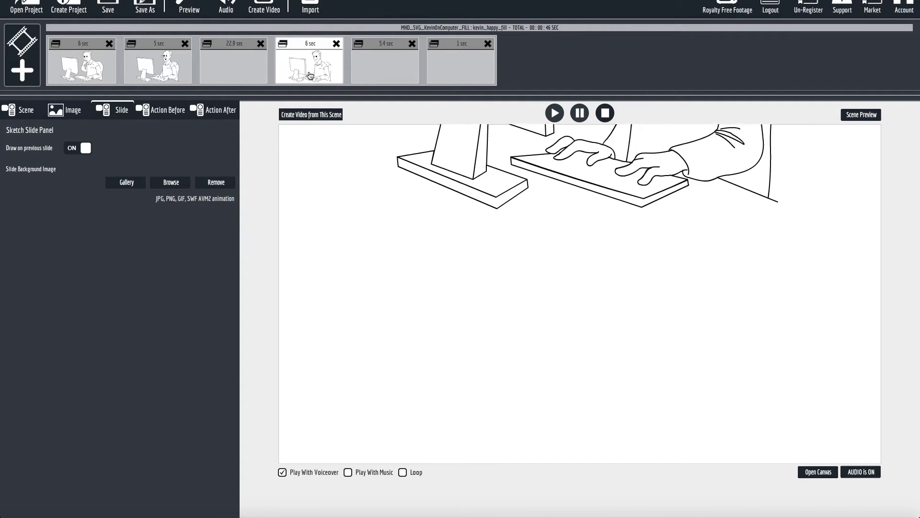
click(375, 75)
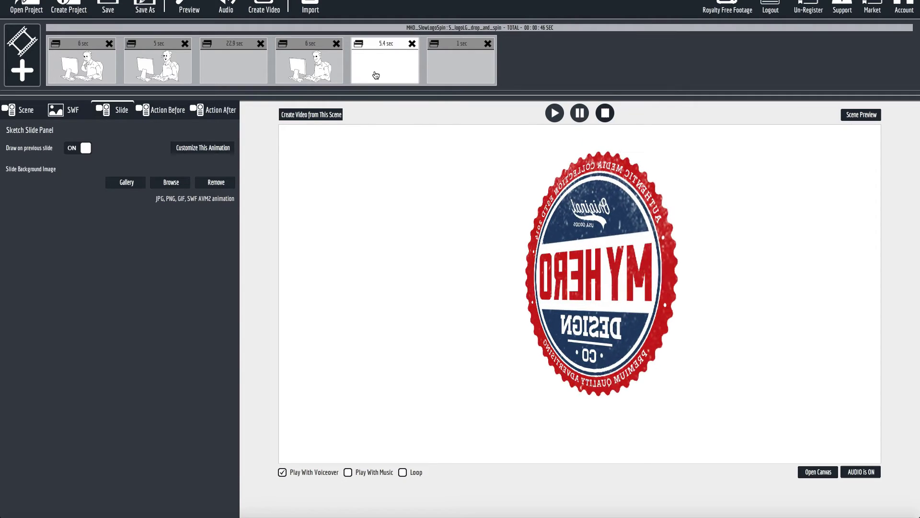
click(82, 68)
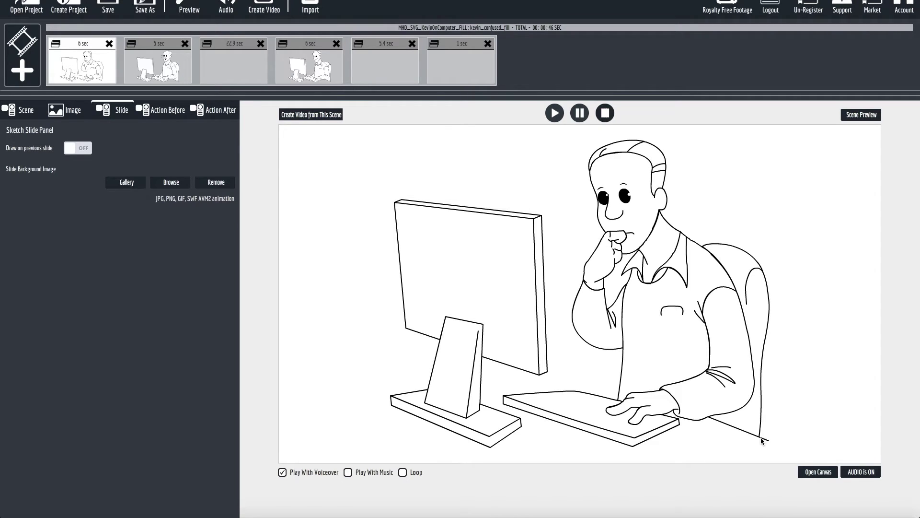
- Import MHD_Background.swf as a new unsketched Flash animation slide
click(827, 473)
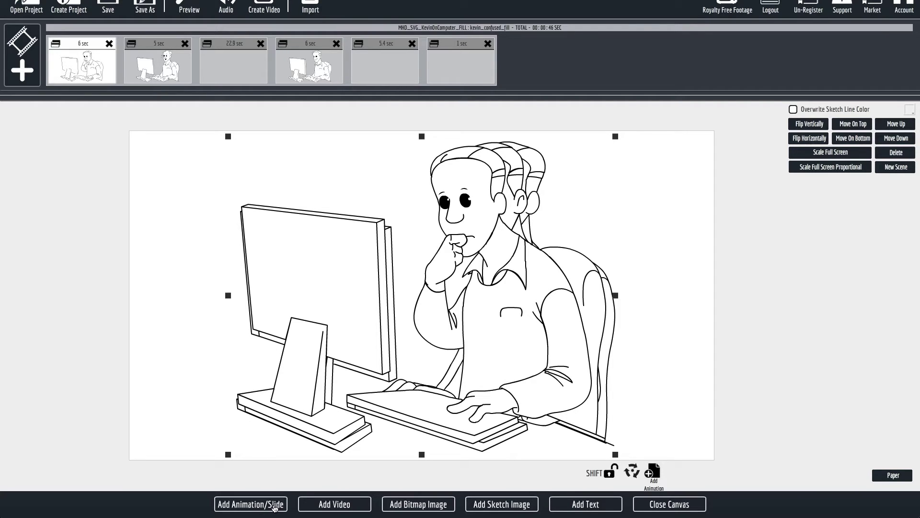
click(275, 506)
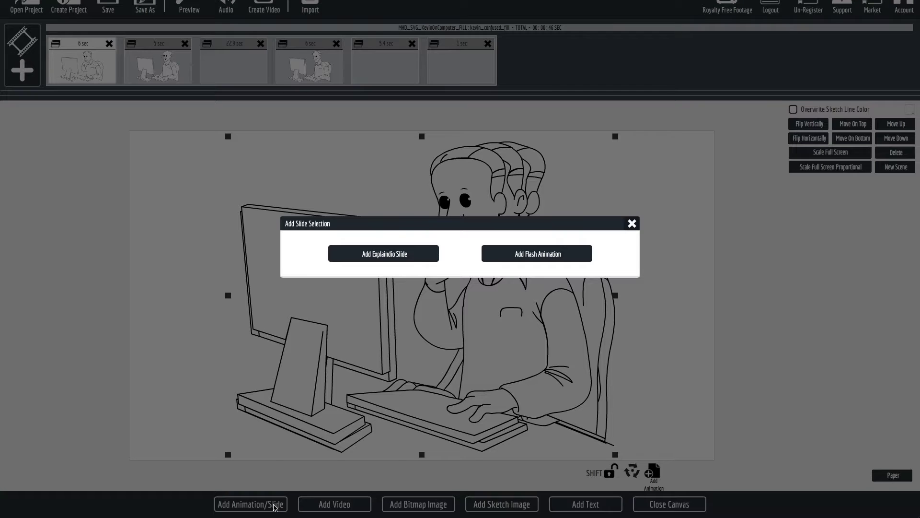
click(523, 257)
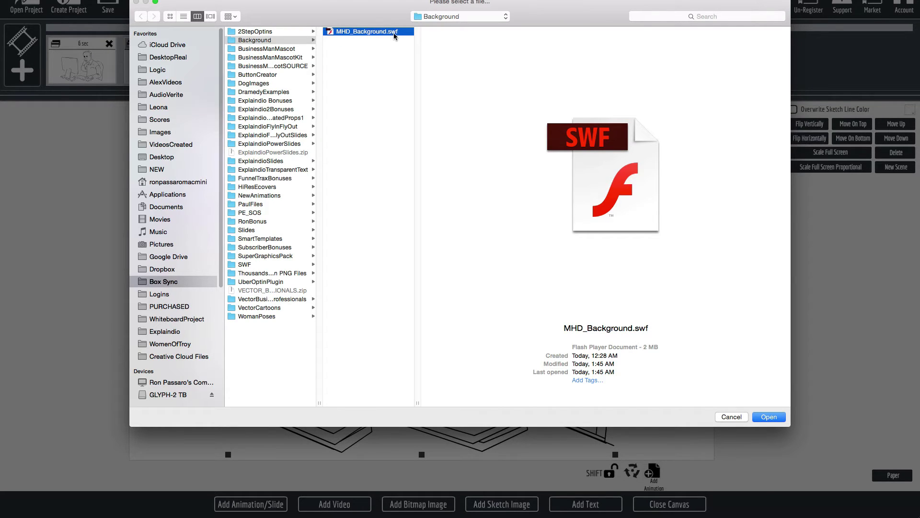
key(Return)
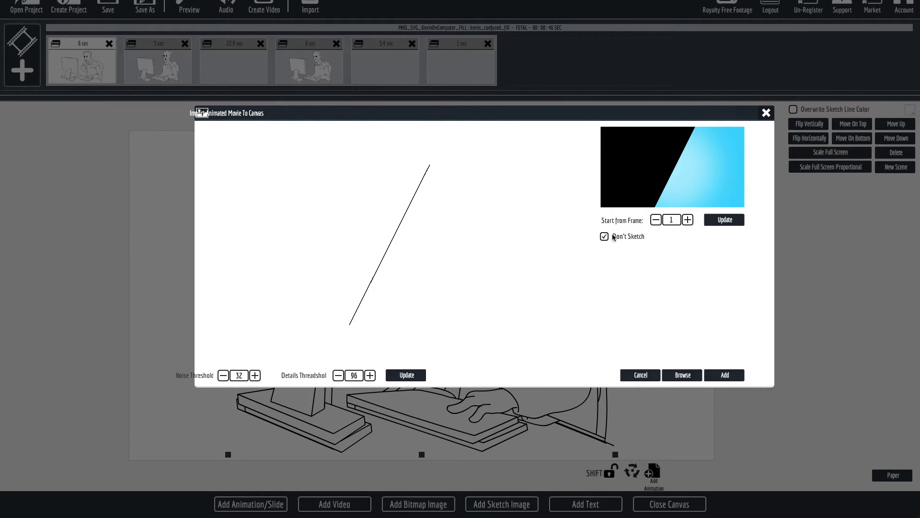
click(717, 373)
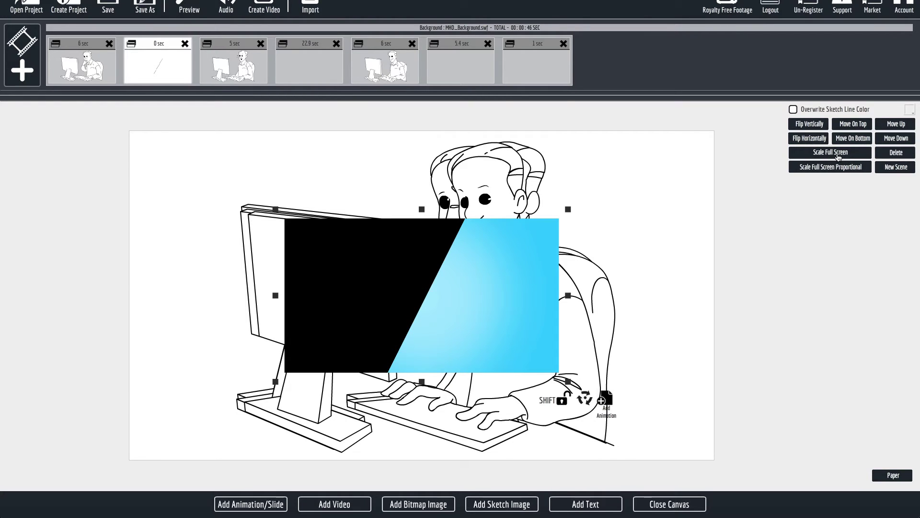
- Scale the gradient full screen, move its slide first, and close the canvas on the 6 sec slide
click(838, 157)
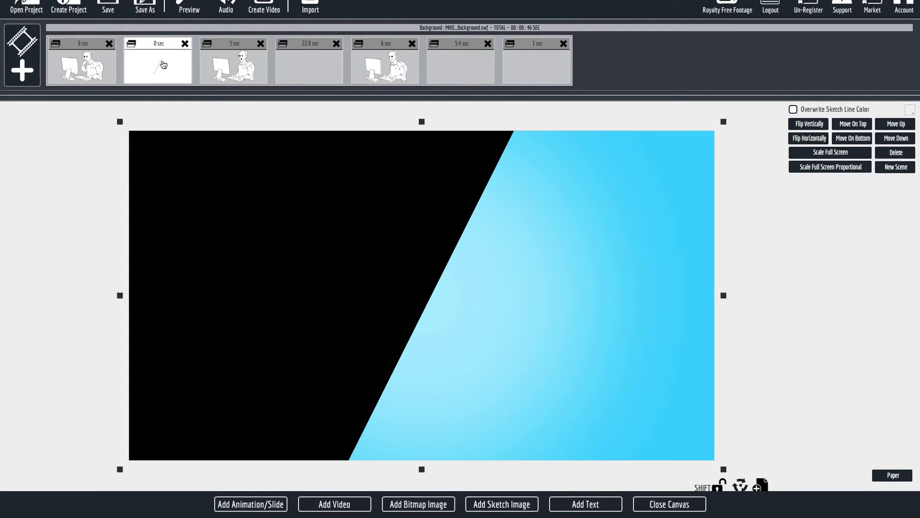
drag(163, 64, 55, 65)
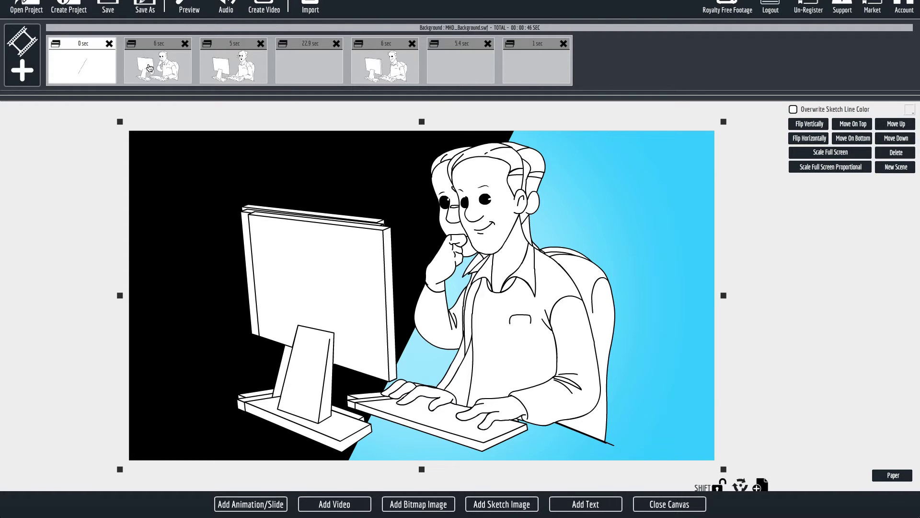
click(150, 67)
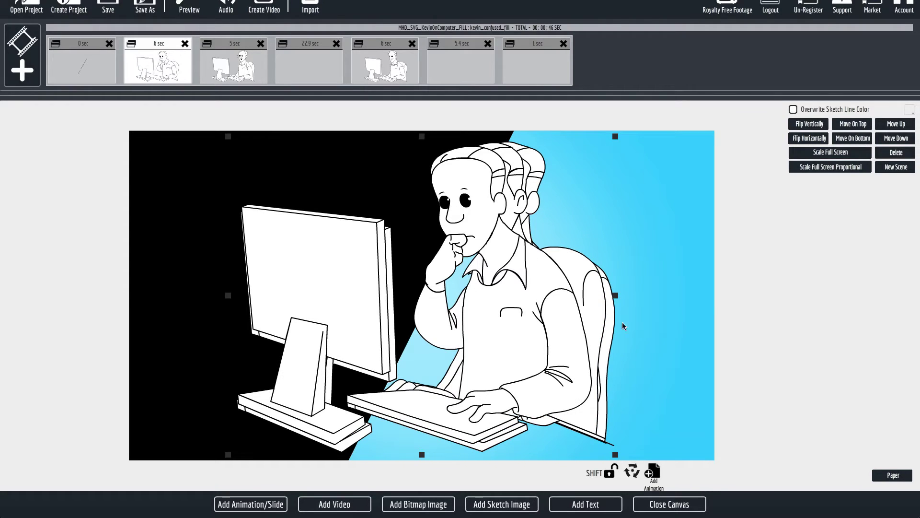
click(686, 505)
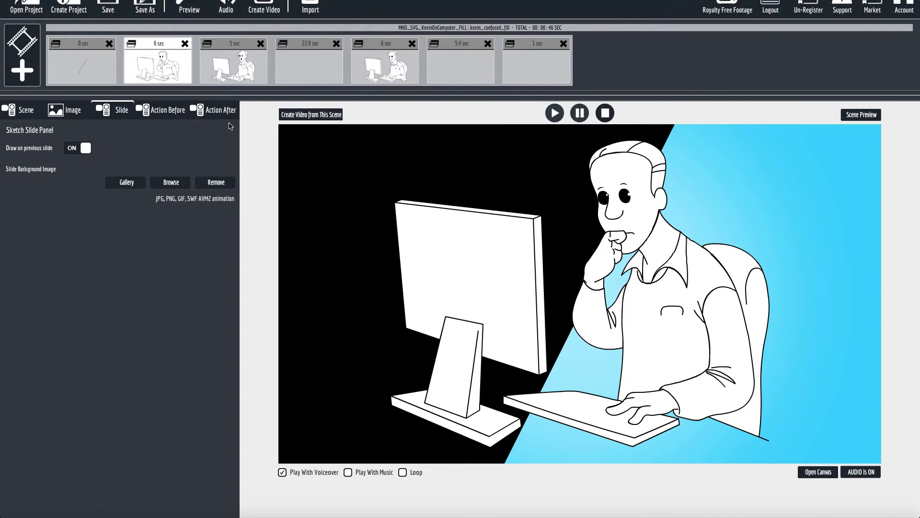
- Preview the 5 sec, 22.9 sec, 6 sec and 5.4 sec slides, then open the 0 sec background
click(248, 70)
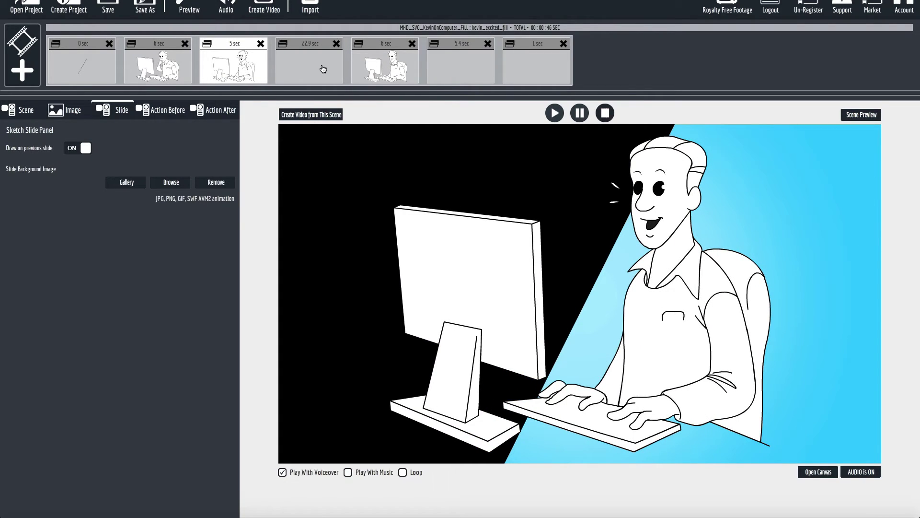
click(323, 69)
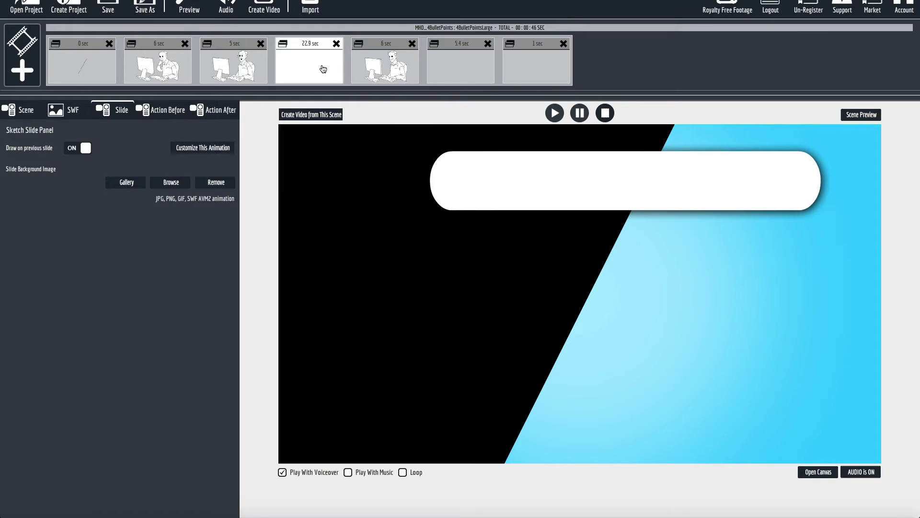
click(397, 75)
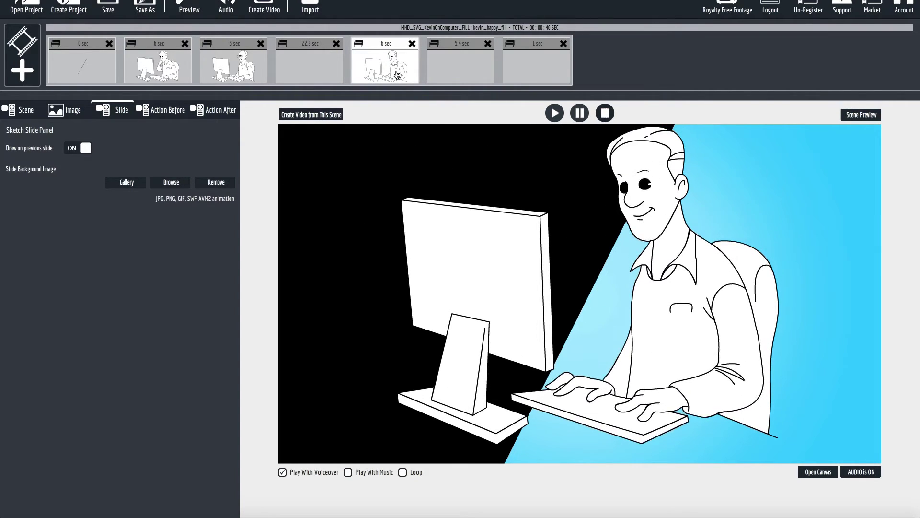
click(468, 75)
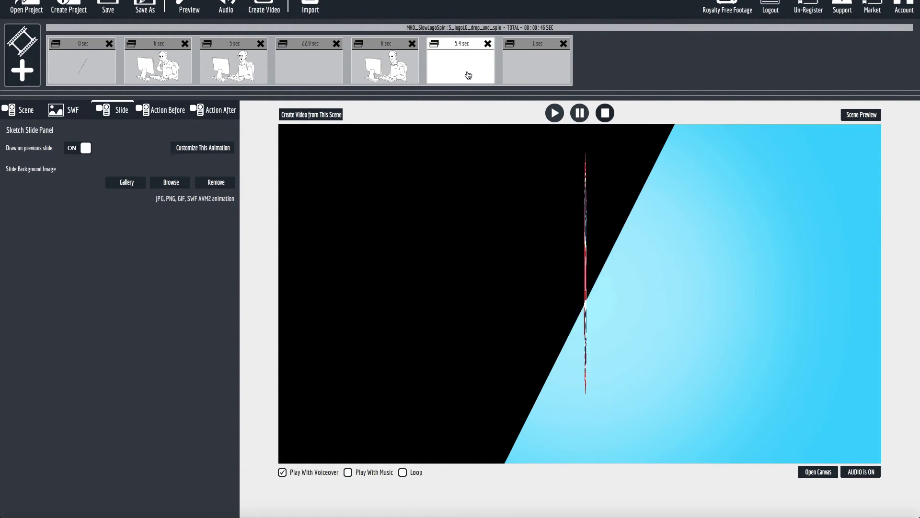
click(84, 60)
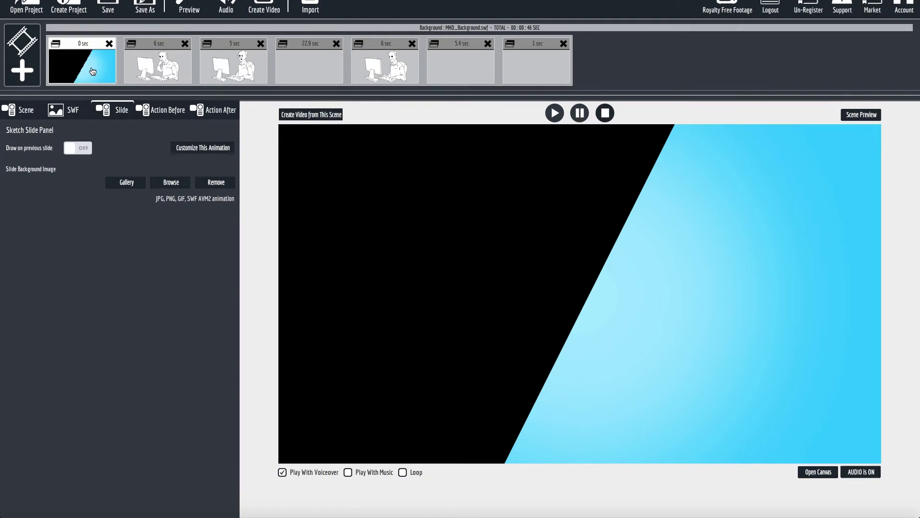
- Open the background's Customize This Animation settings and test hiding the blue Outline Area1
click(220, 149)
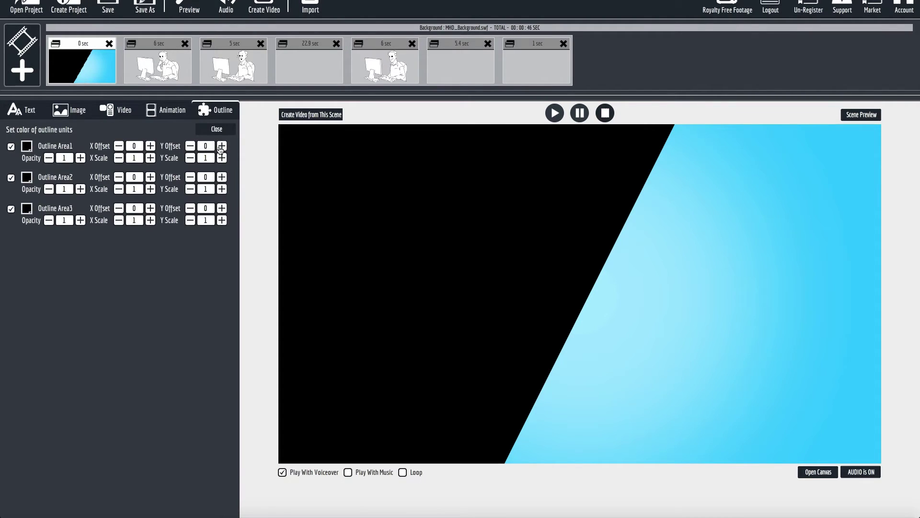
click(10, 208)
click(11, 146)
click(11, 147)
- Compare the Outline Area2 shine on and off, then hide the black Outline Area3
click(11, 178)
click(11, 178)
click(11, 179)
click(11, 178)
click(11, 178)
click(11, 179)
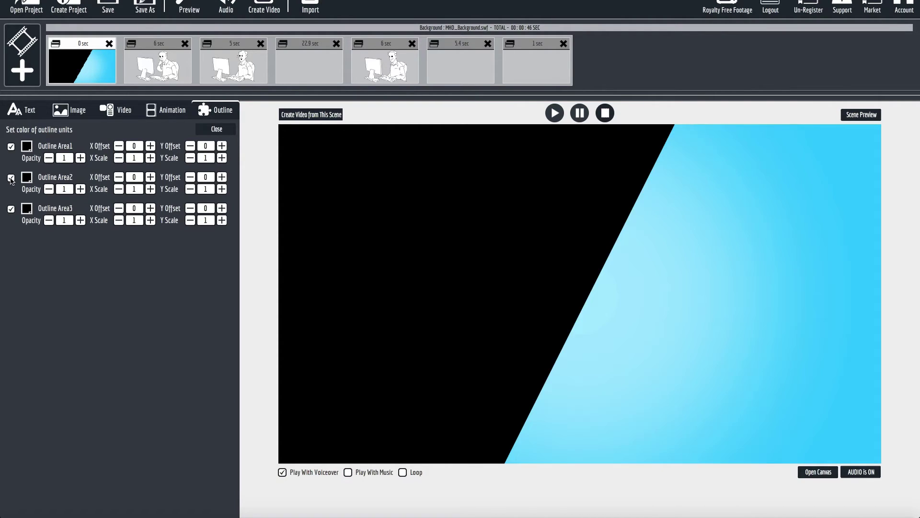
click(11, 210)
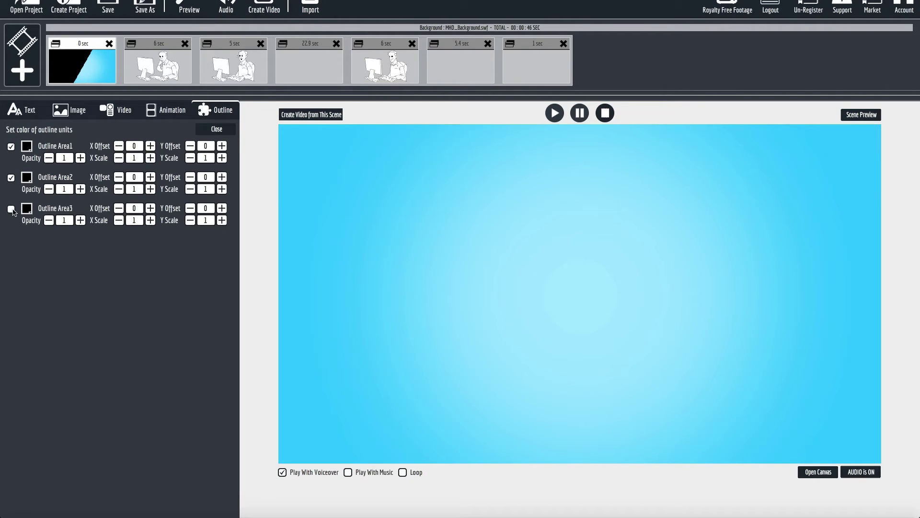
- Turn off the shine and recolour Outline Area1 from green #00cc99 to a lighter aqua-green
click(11, 178)
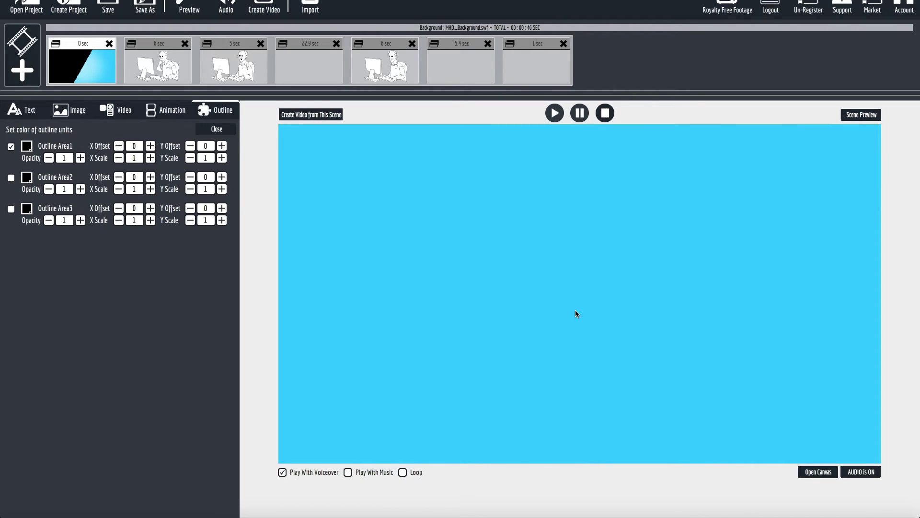
click(26, 147)
click(63, 176)
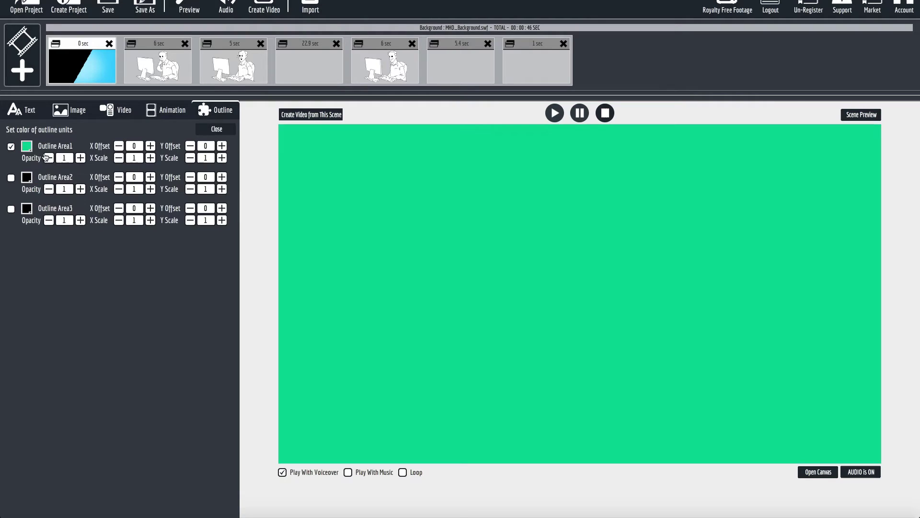
click(29, 149)
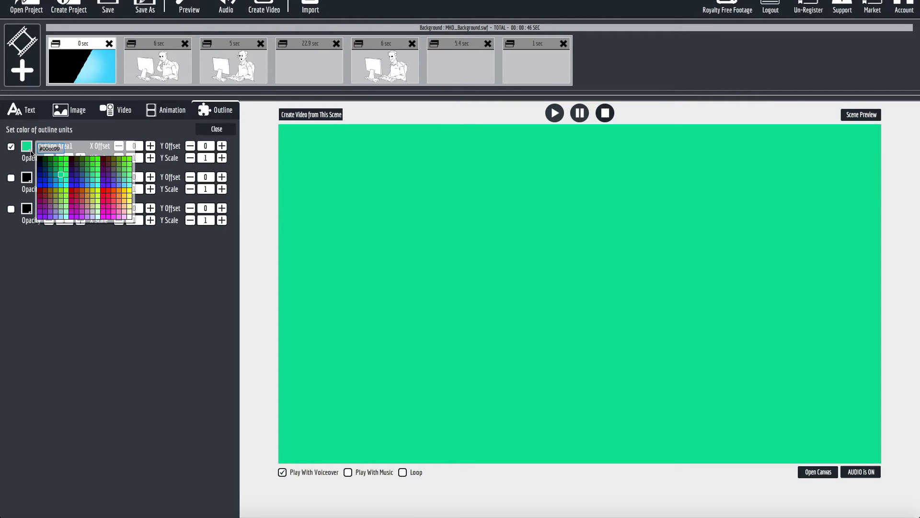
click(102, 185)
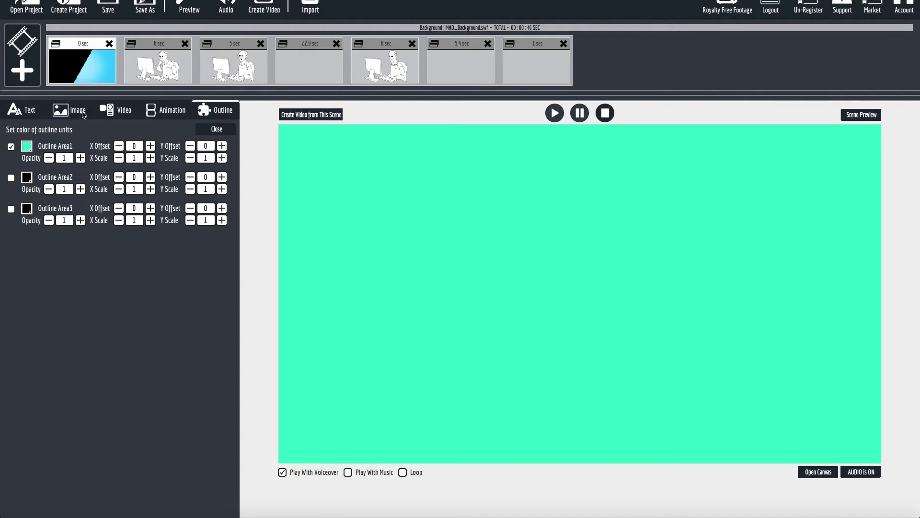
- Preview the second, third, 22.9 sec and fifth slides over the aqua-green background
click(173, 70)
click(233, 67)
click(313, 70)
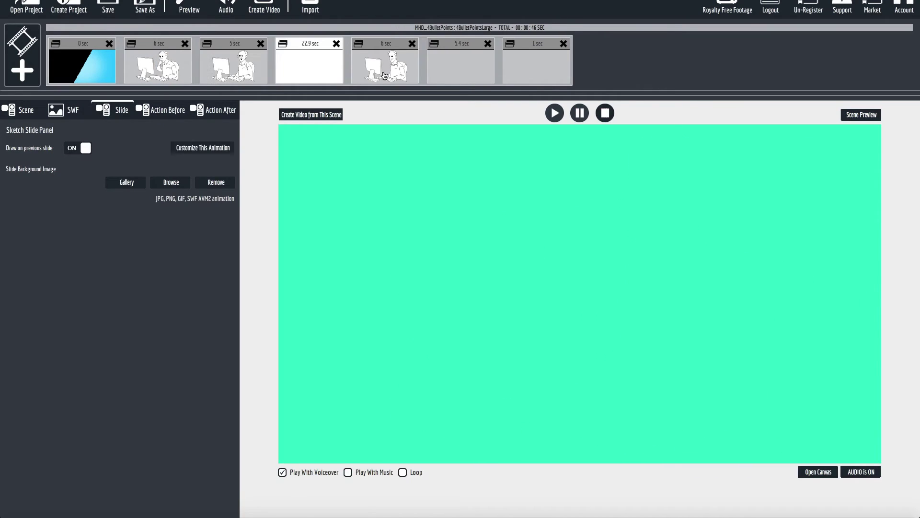
click(384, 76)
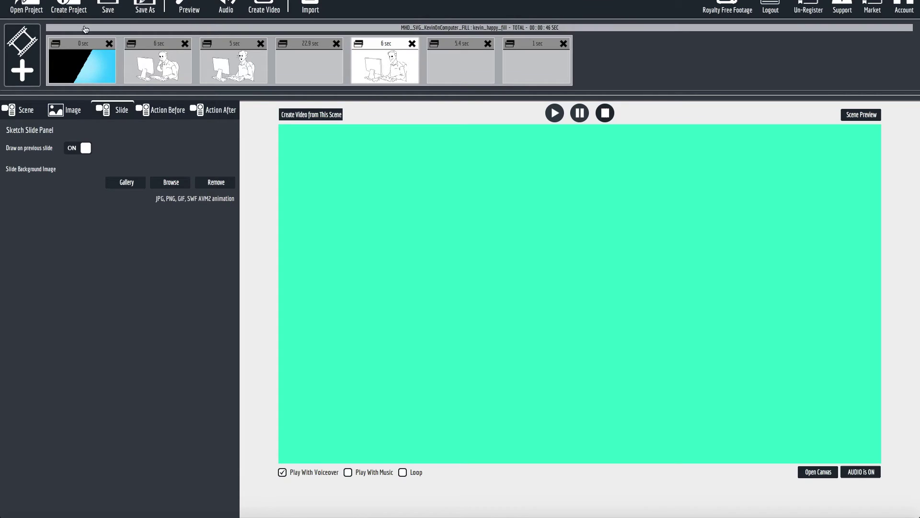
- Turn on the background's Outline Area2 central glow and check the second slide over it
click(91, 70)
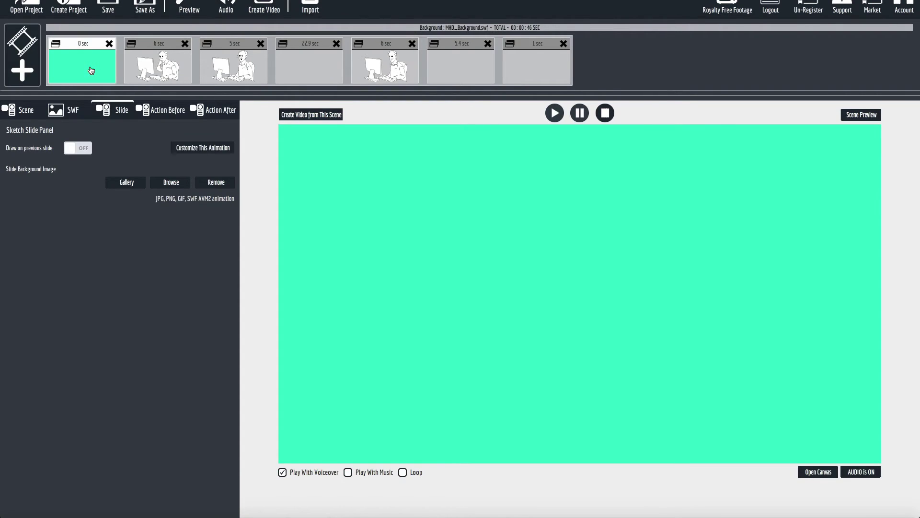
click(191, 149)
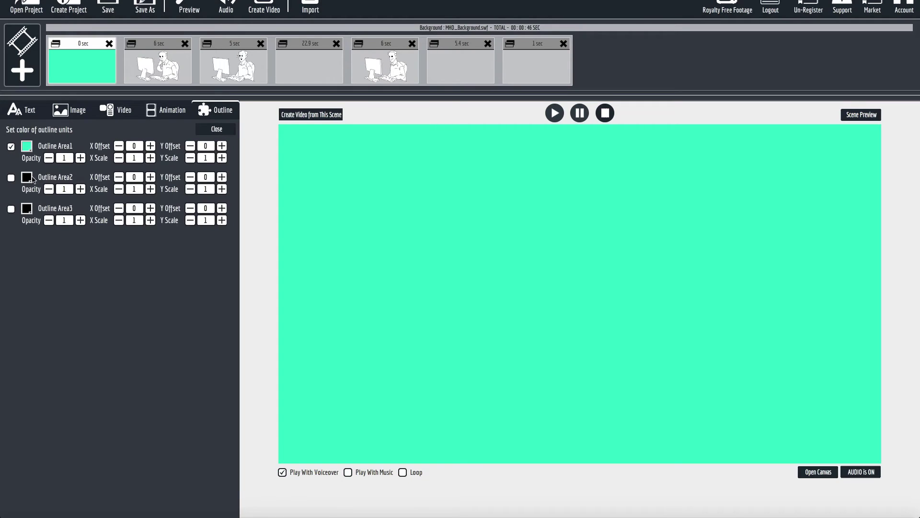
click(11, 178)
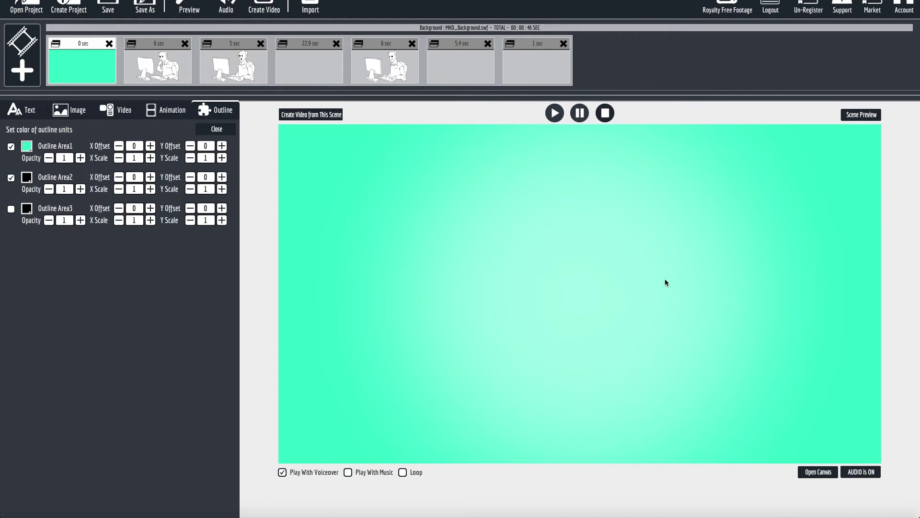
click(167, 65)
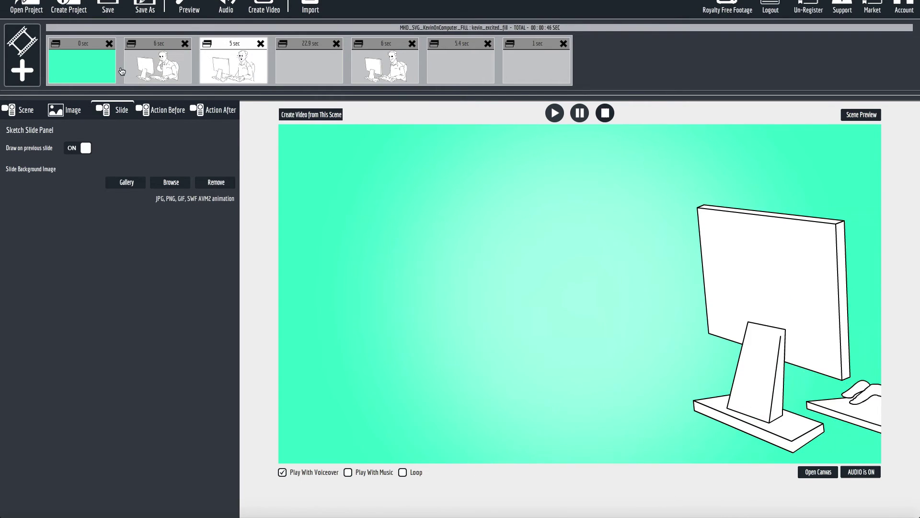
- Change the background's Outline Area1 base colour to blue #0066cc
click(103, 67)
click(187, 149)
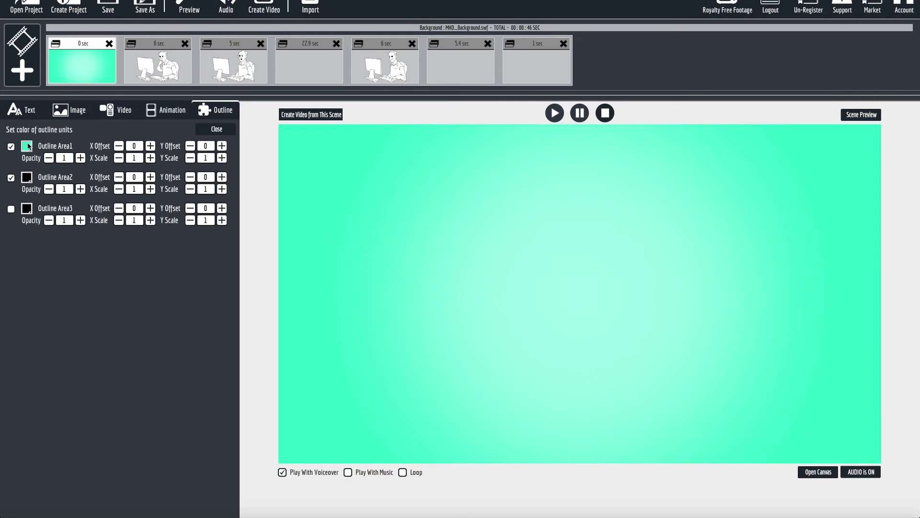
click(28, 150)
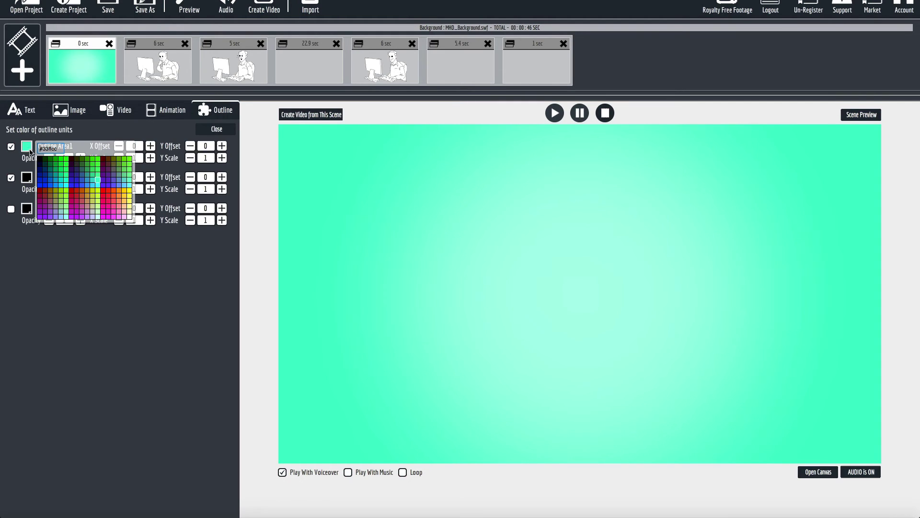
click(50, 180)
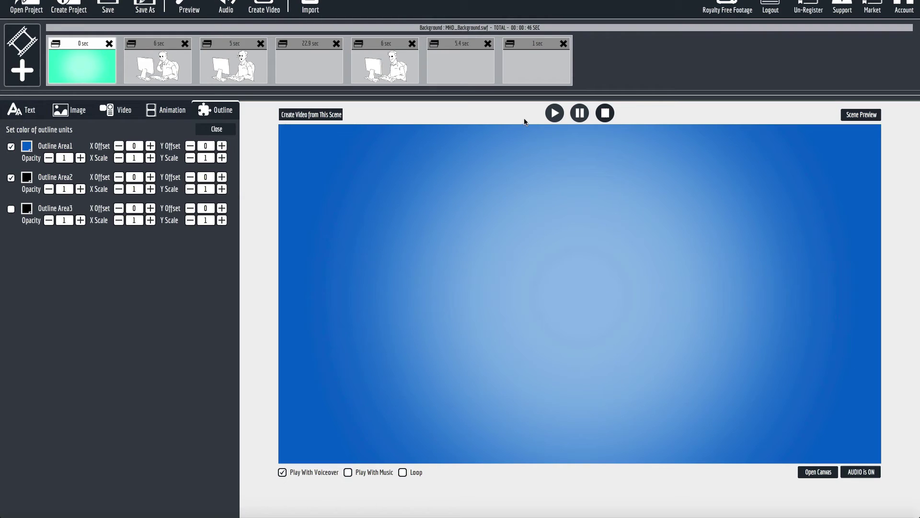
- Play the Scene Preview over the blue glowing background, then close it
click(856, 115)
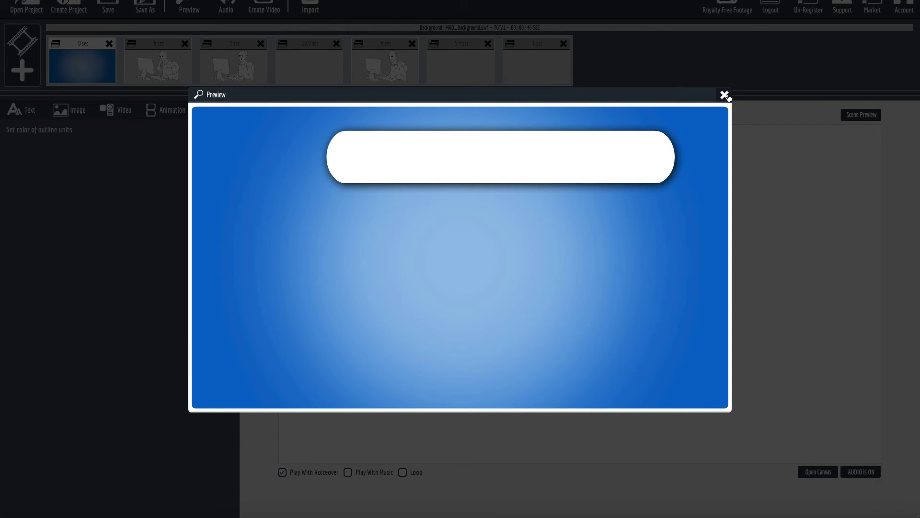
click(725, 95)
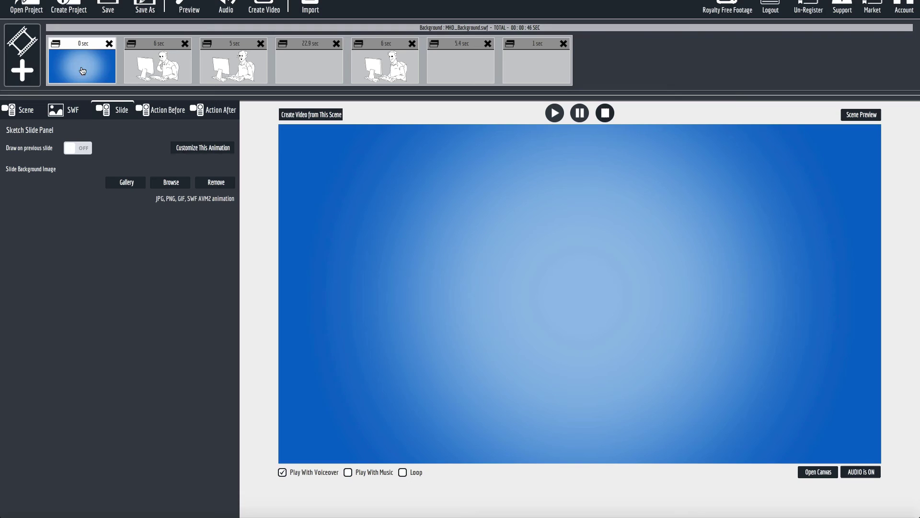
- Enable Outline Area3's dark band at 0.16 opacity and switch off the Outline Area2 glow
click(191, 150)
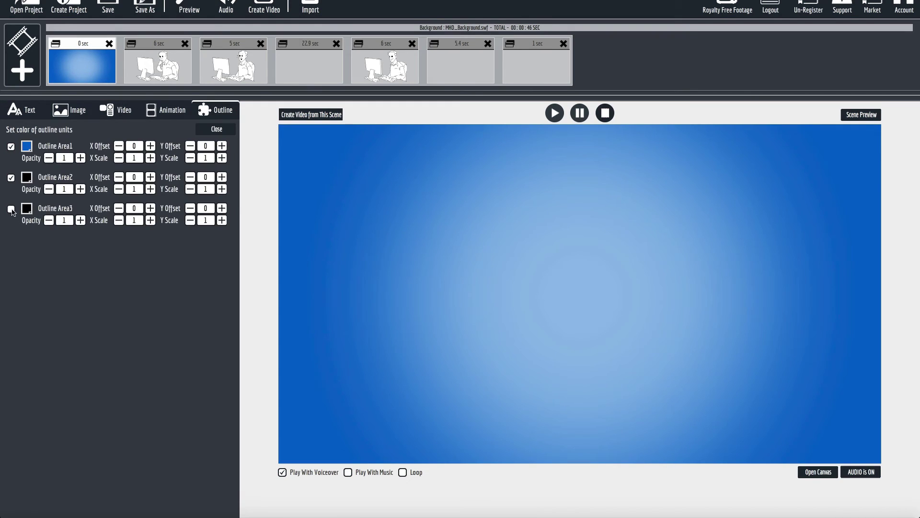
click(12, 210)
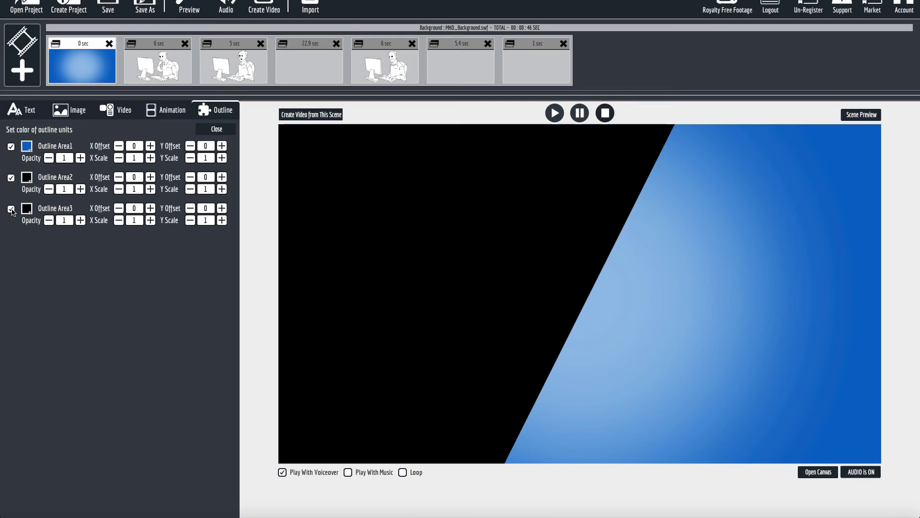
click(49, 220)
click(48, 221)
click(49, 221)
click(49, 221)
click(49, 221)
click(49, 220)
click(49, 220)
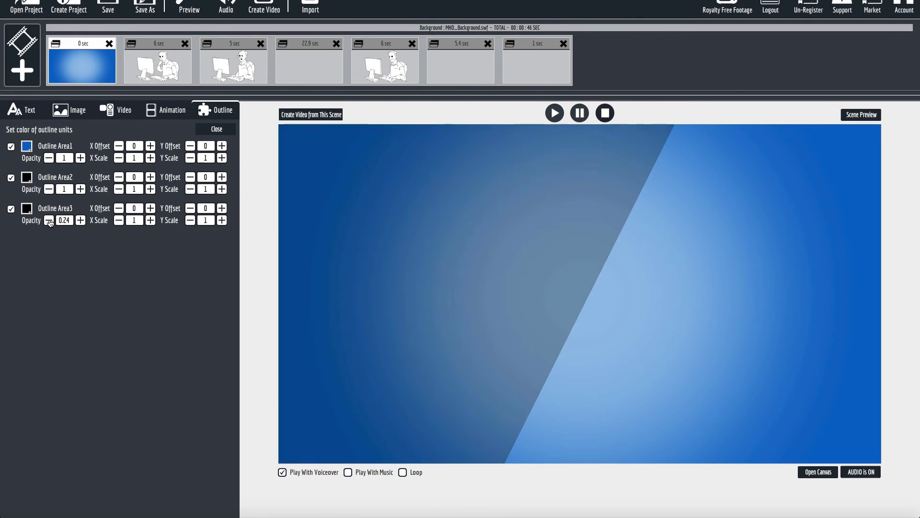
click(49, 220)
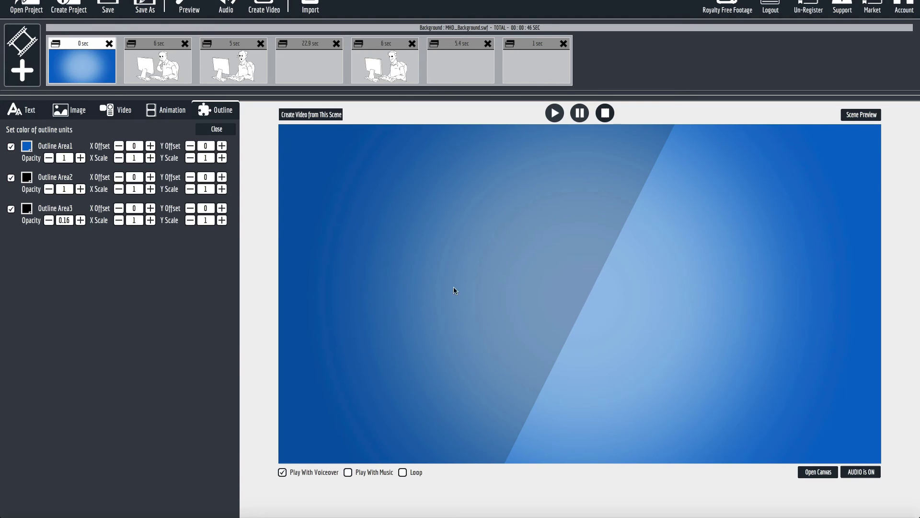
click(11, 179)
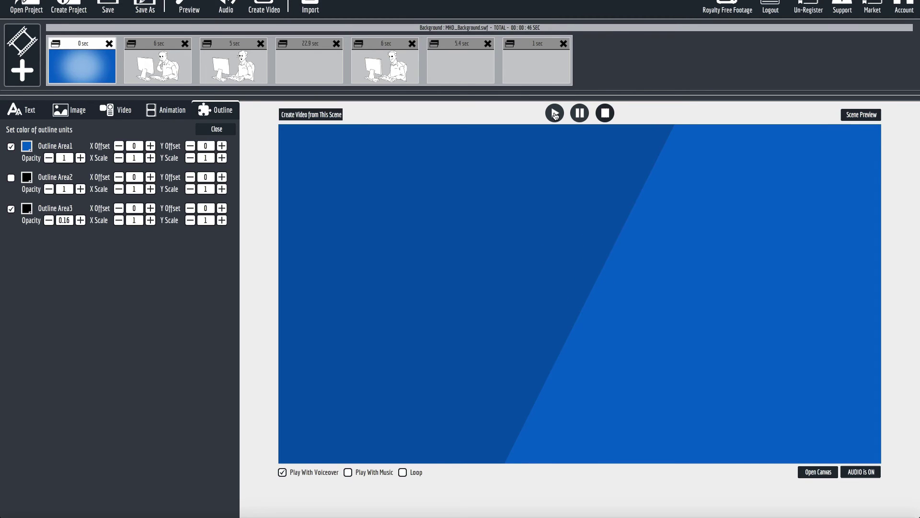
- Preview slides two and three, then try green and blue before setting Outline Area1 to teal
click(157, 74)
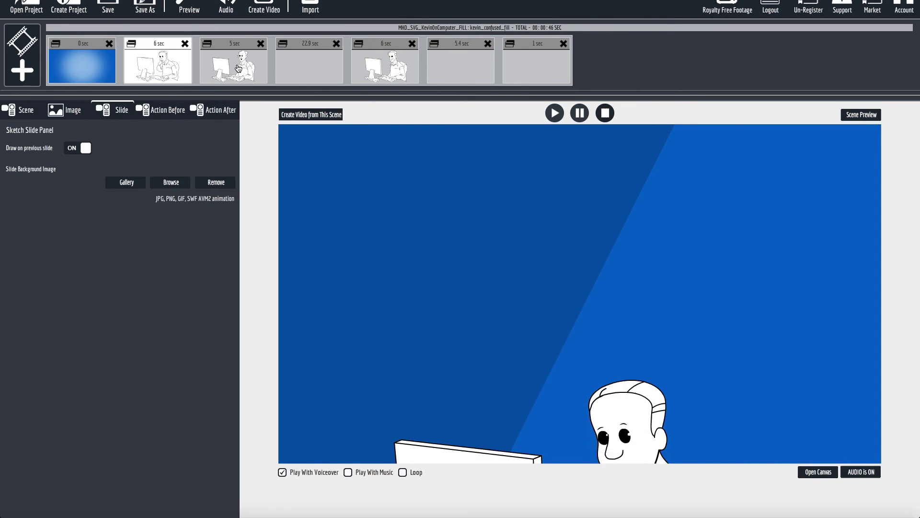
click(238, 68)
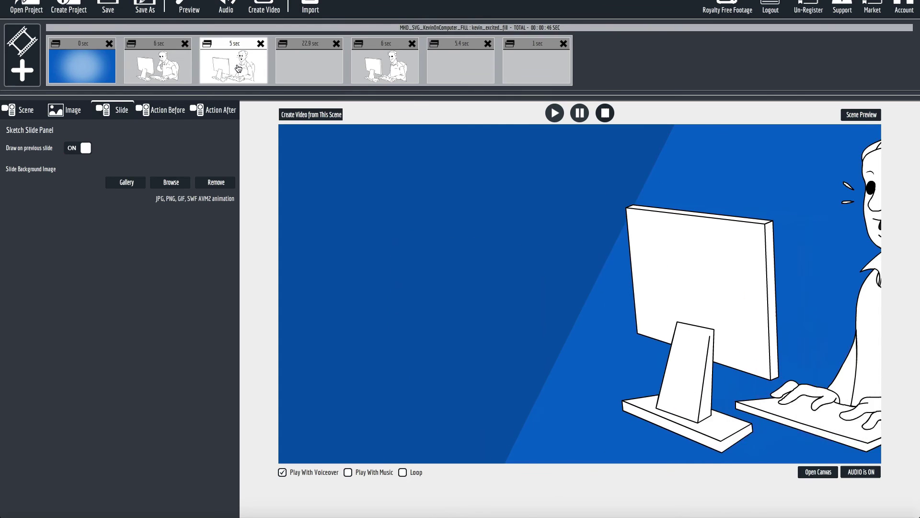
click(84, 79)
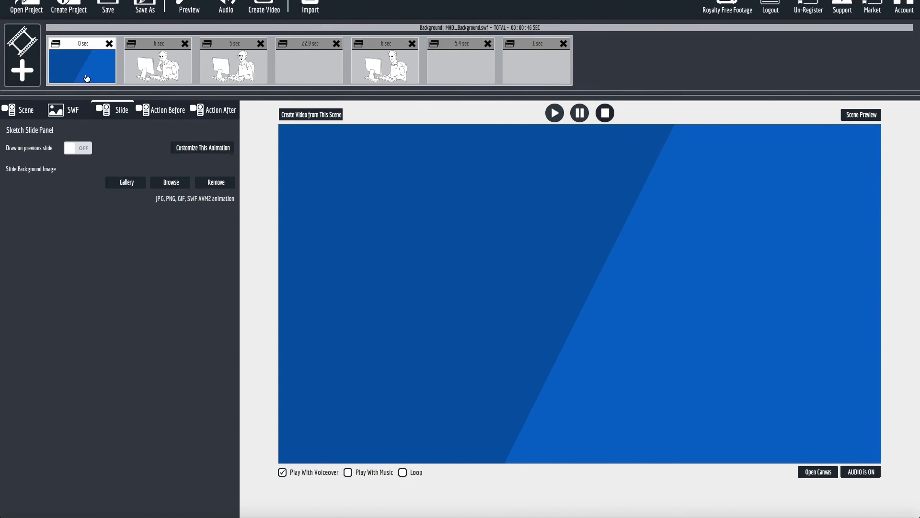
click(194, 149)
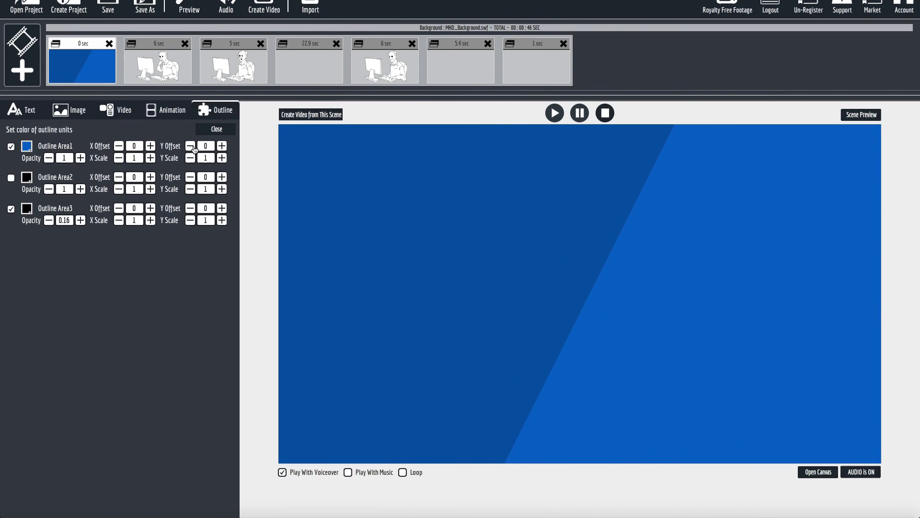
click(27, 150)
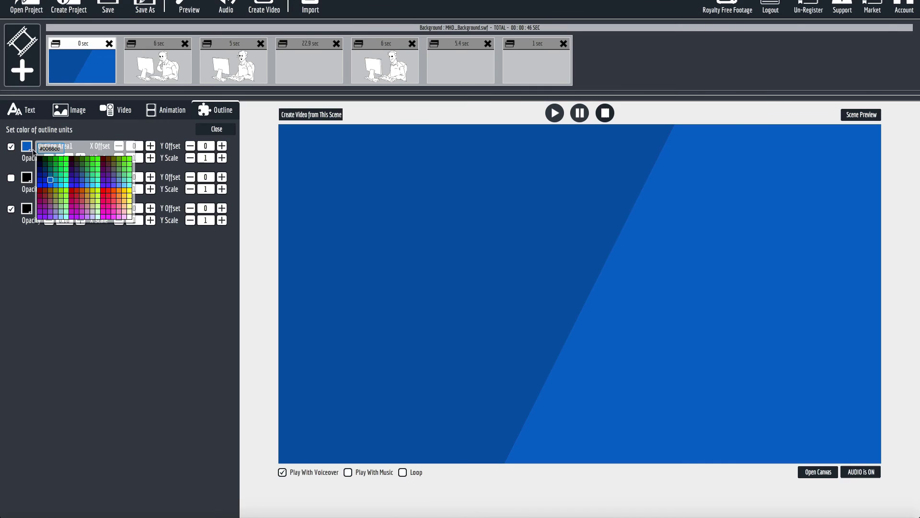
click(62, 171)
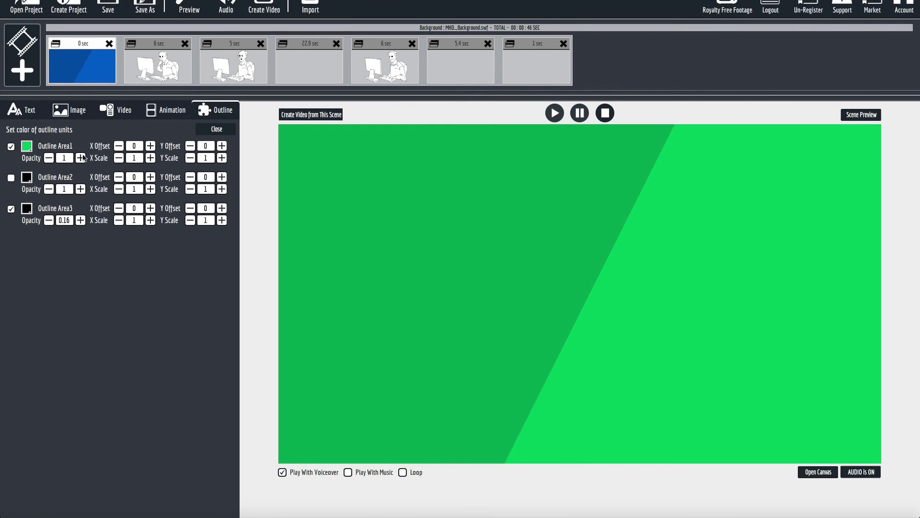
click(27, 146)
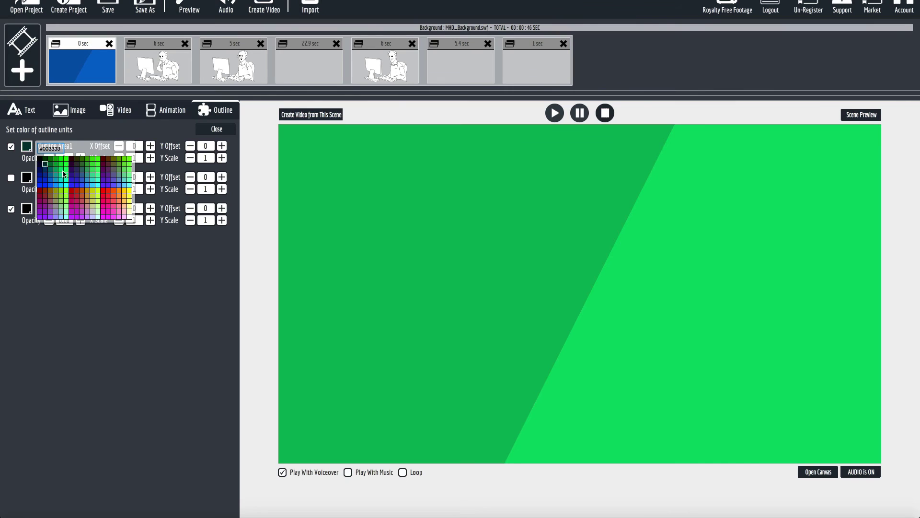
click(119, 190)
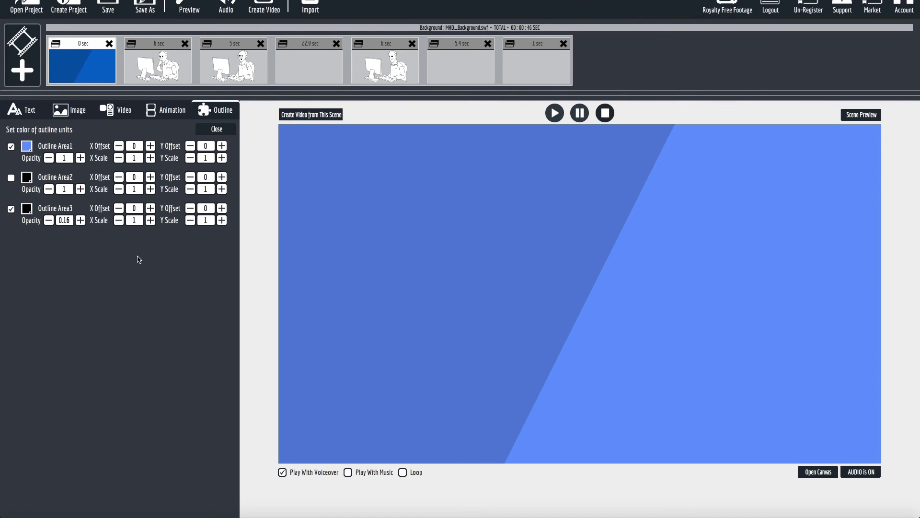
click(30, 149)
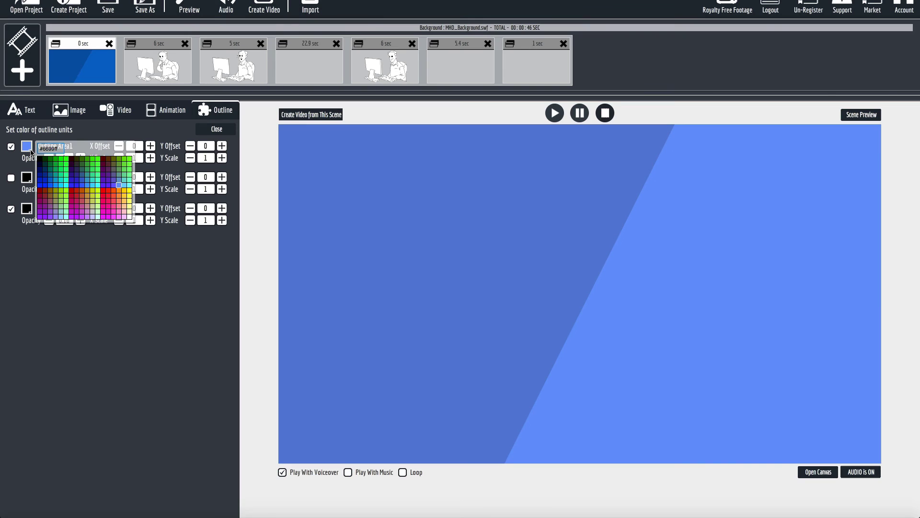
click(88, 177)
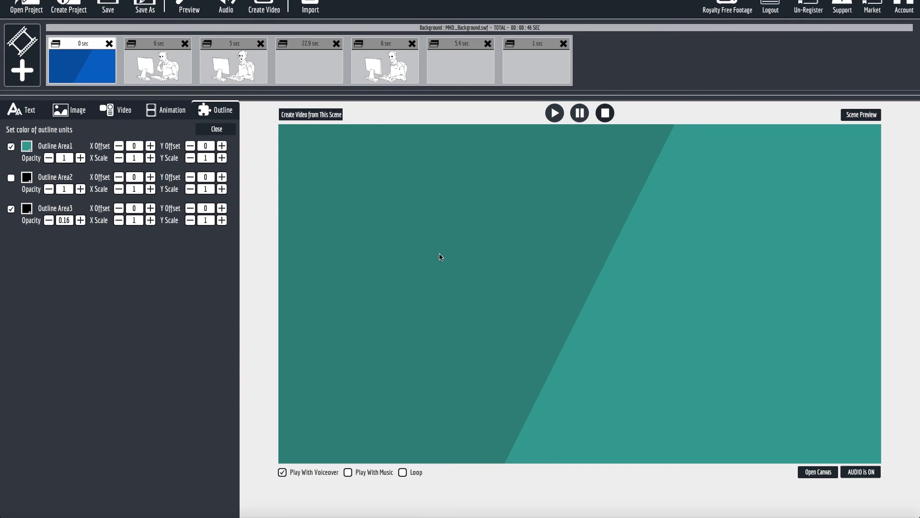
- Tint Outline Area3's left diagonal band red and raise its opacity to full
click(28, 211)
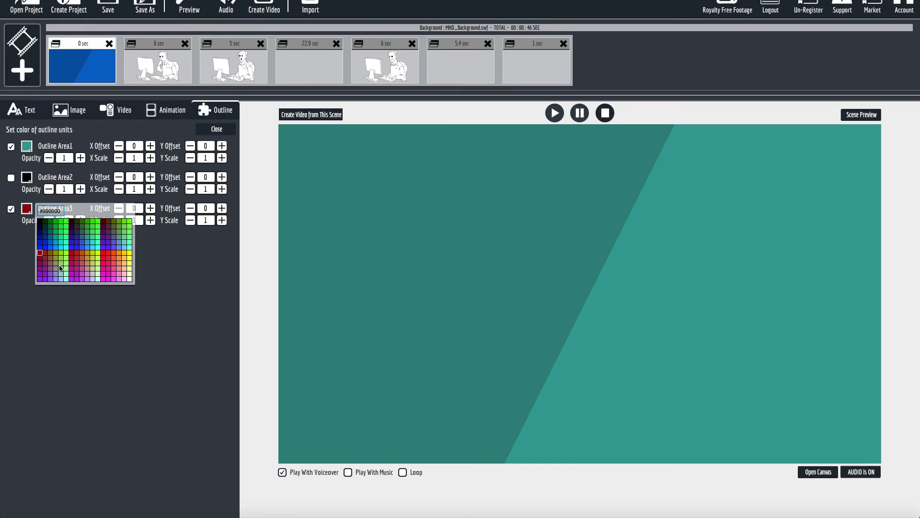
click(77, 254)
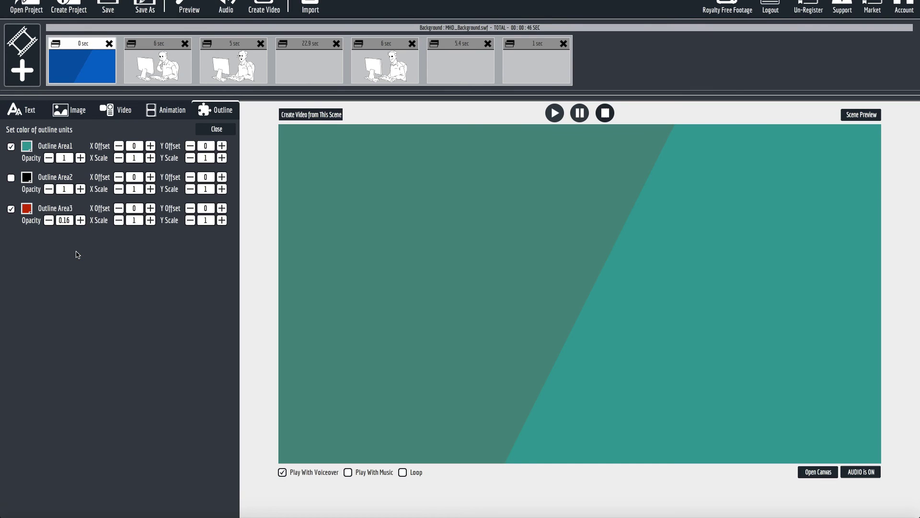
click(80, 220)
click(80, 220)
click(80, 220)
click(80, 220)
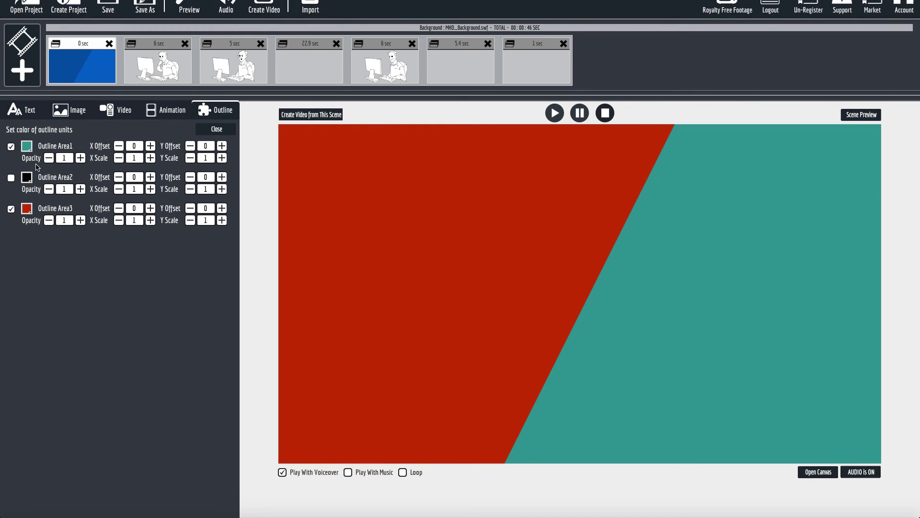
- Recolour the left diagonal band dark green, after briefly trying teal
click(28, 213)
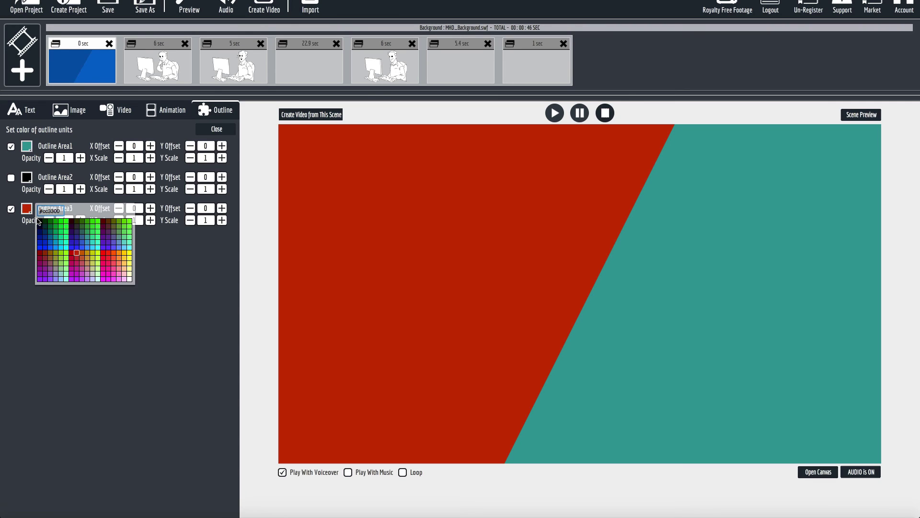
click(51, 239)
click(25, 211)
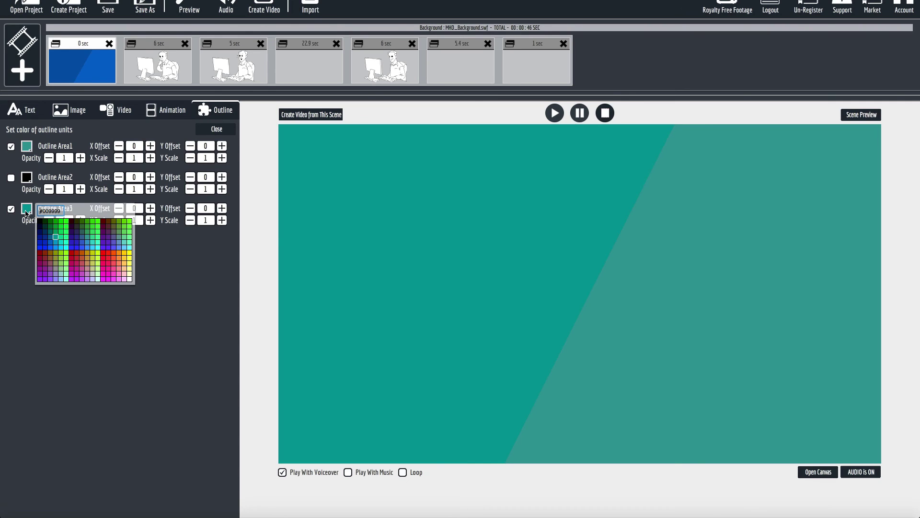
click(52, 222)
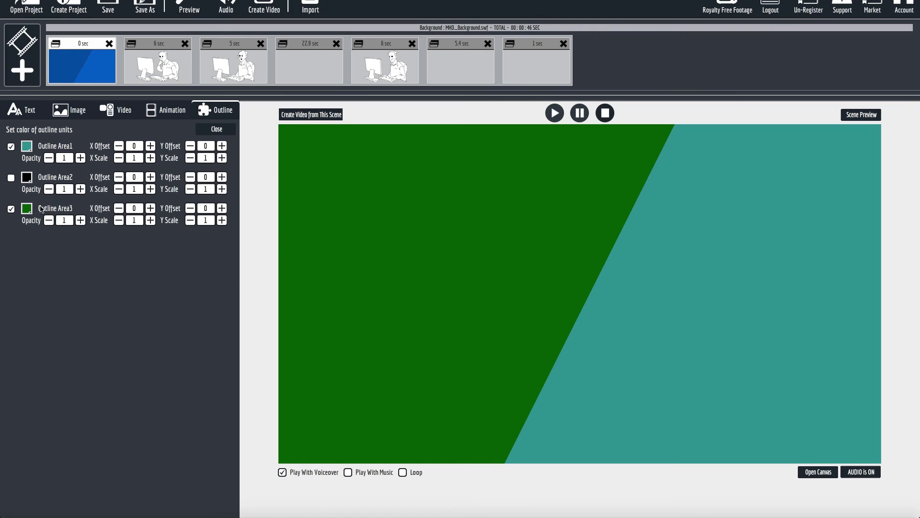
- Preview slides two through five, including the bullet-point slide, over the dark-green and teal background
click(168, 73)
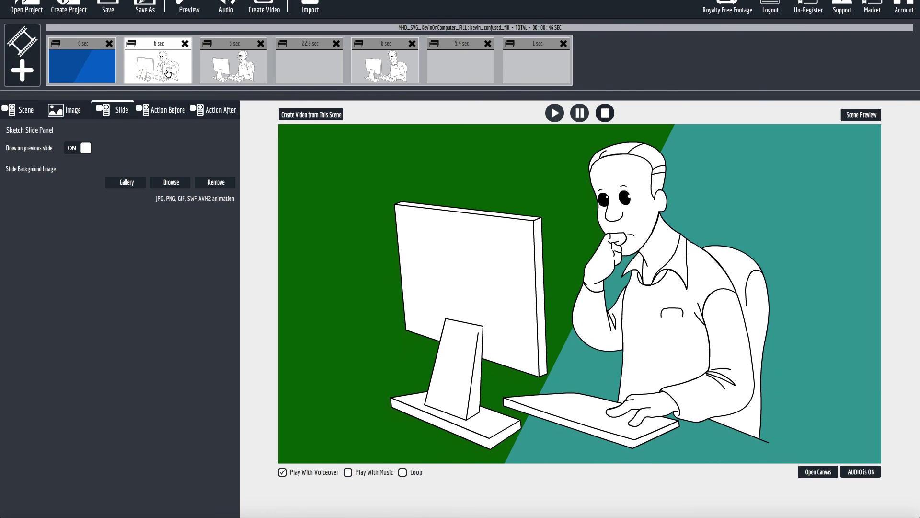
click(223, 70)
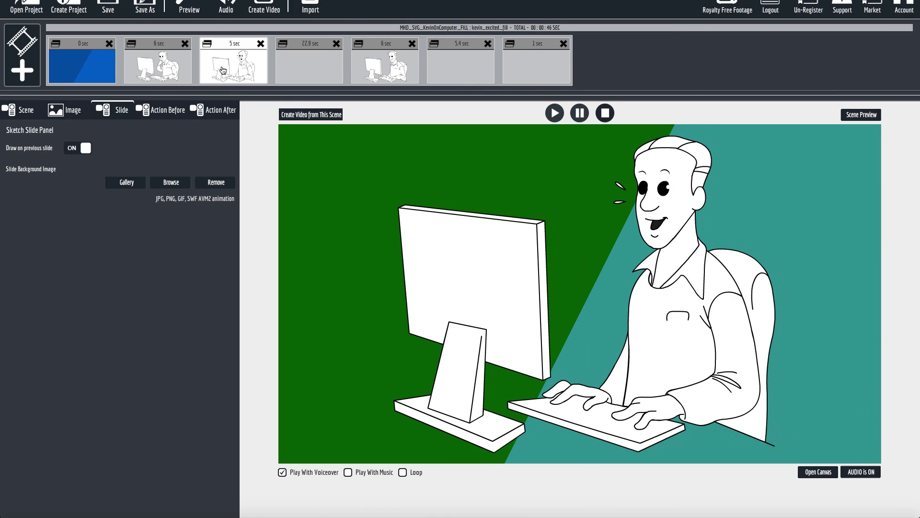
click(303, 71)
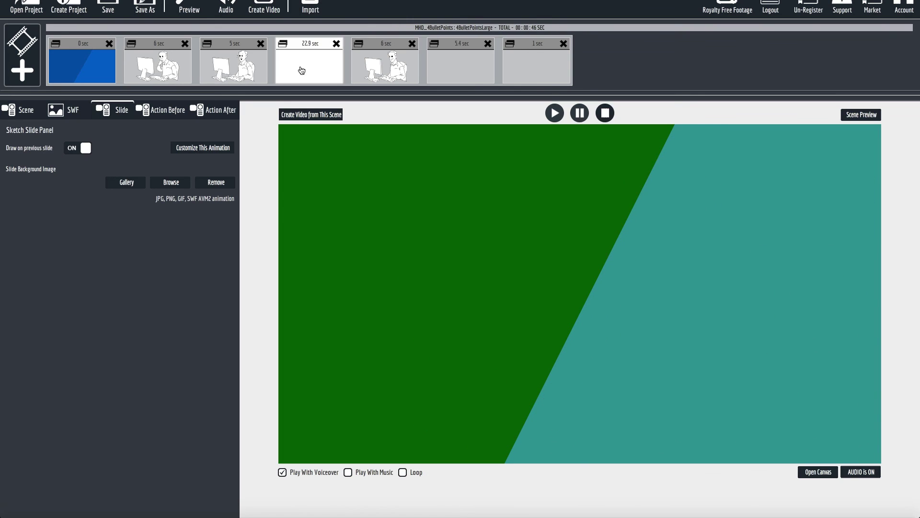
click(382, 71)
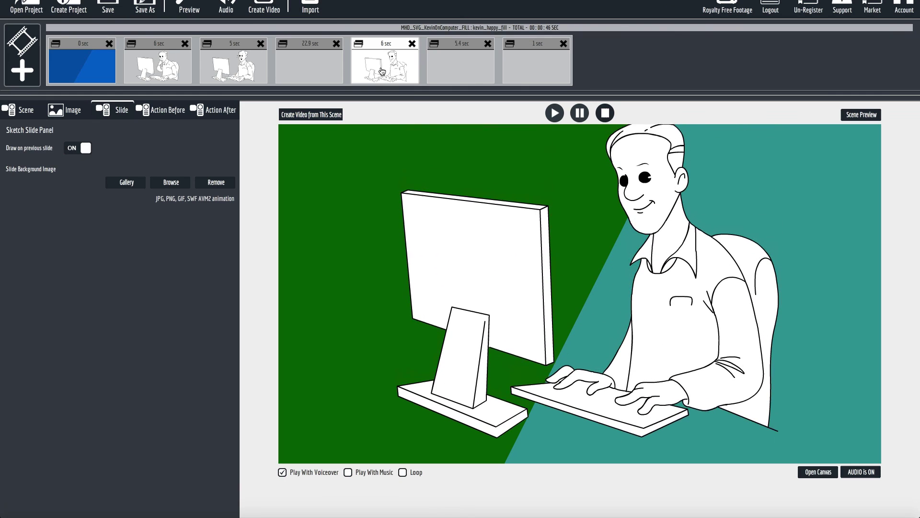
- On the background slide, turn off Outline Area3's green band and turn on Outline Area2's central shine
click(101, 76)
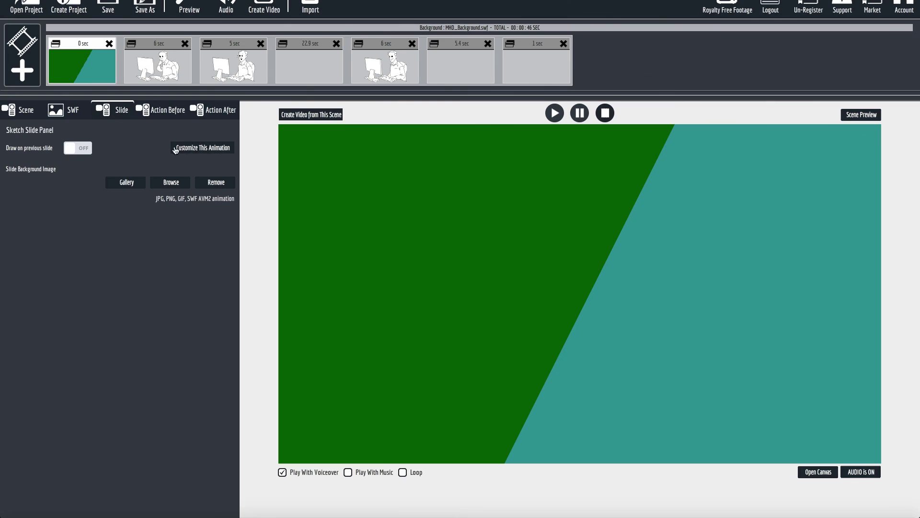
click(202, 149)
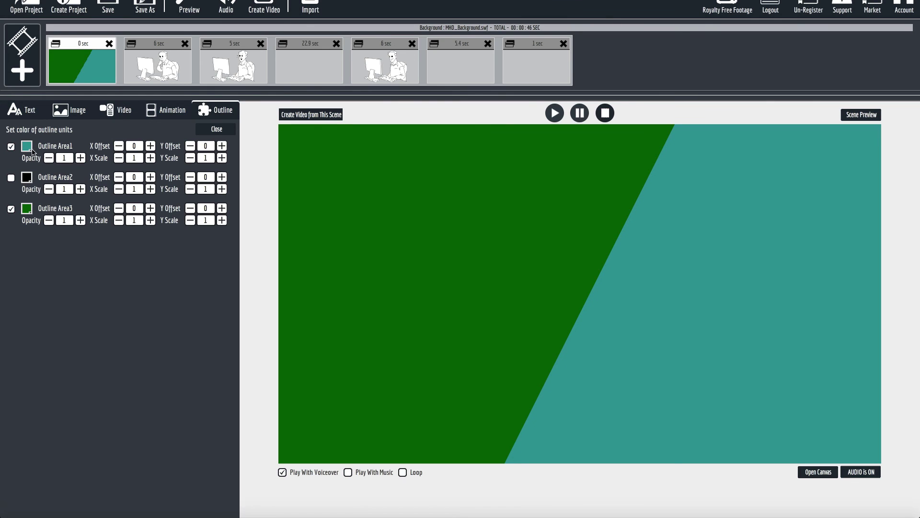
click(11, 210)
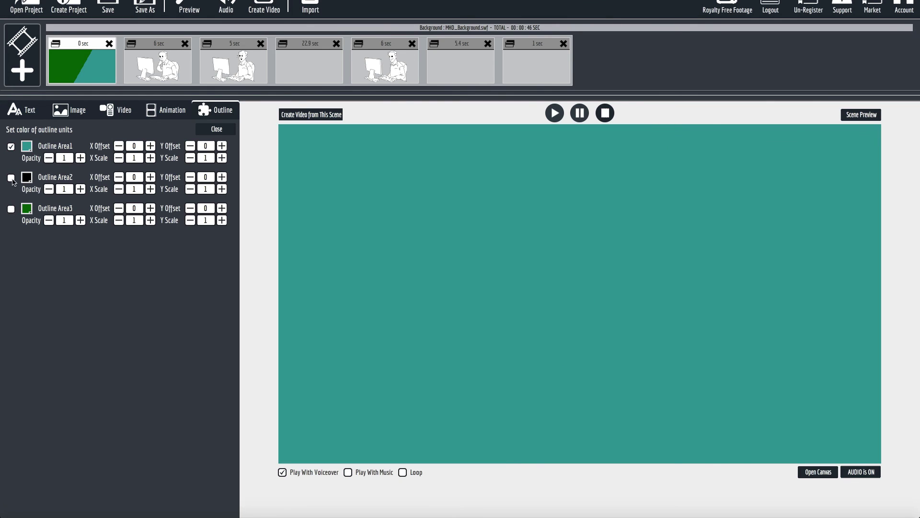
click(11, 178)
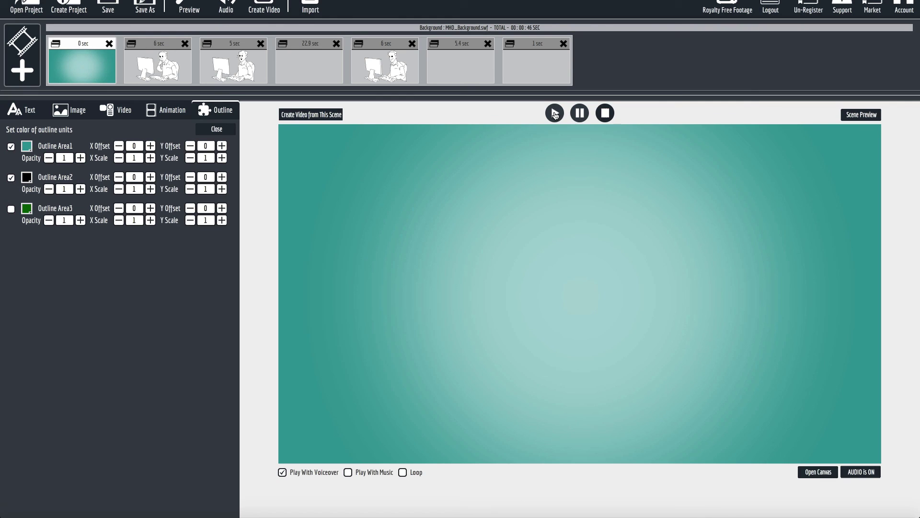
- Replay the 6 sec man-at-computer slide over the teal glowing background
click(164, 76)
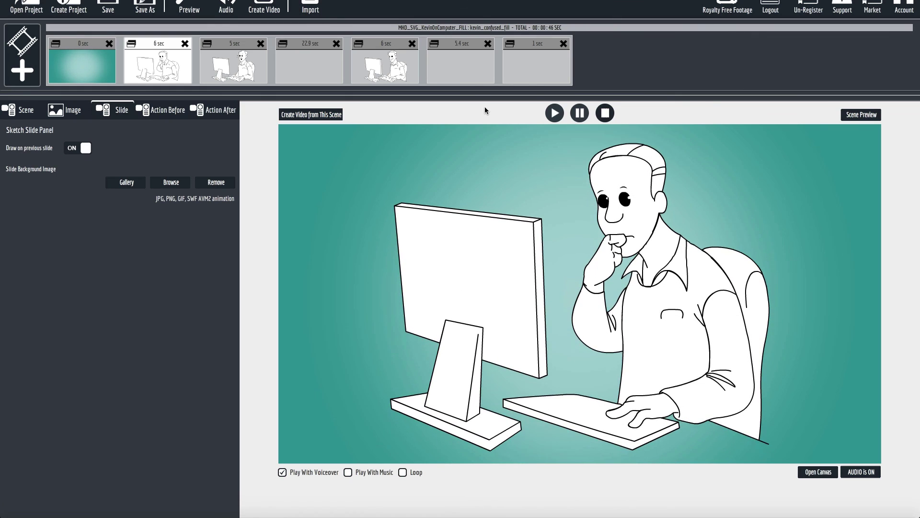
click(555, 114)
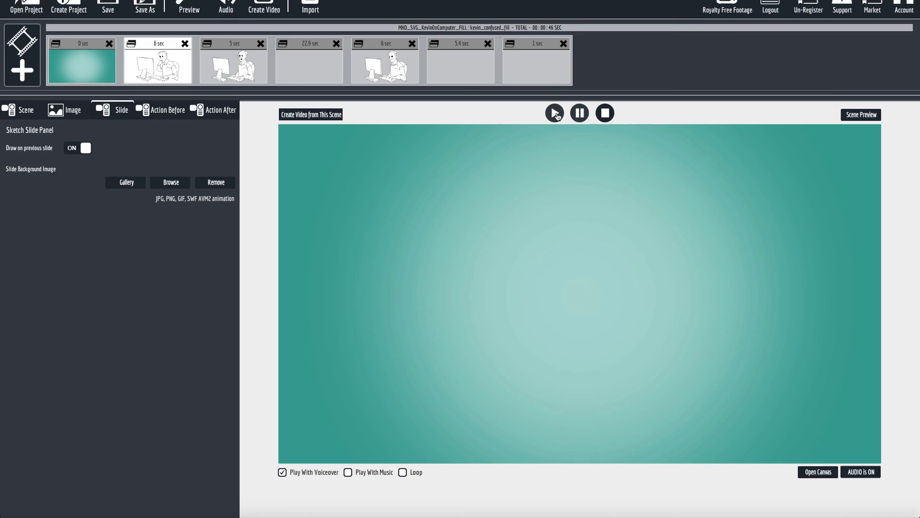